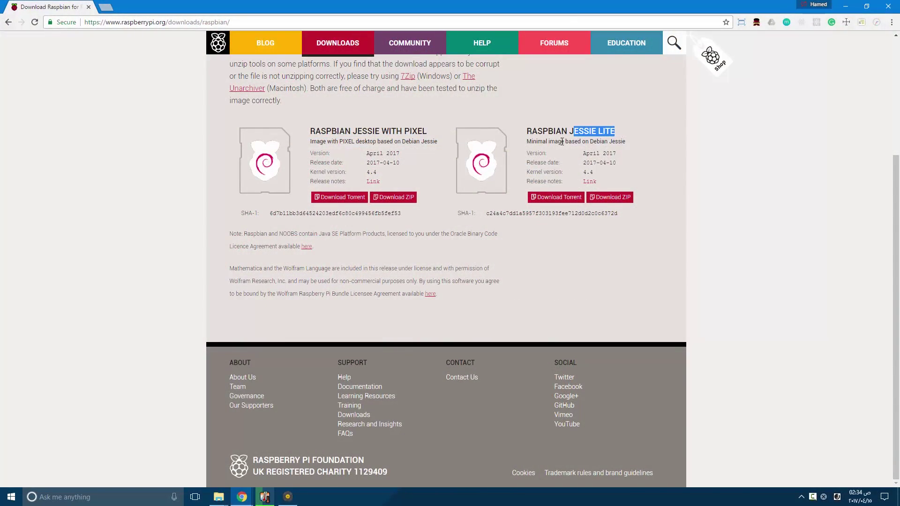
# Deselect the highlighted text on the Raspbian Jessie Lite downloads page.
pyautogui.click(561, 142)
# Flash 2017-04-10-raspbian-jessie-lite.zip onto the 2.0 GB MXT-USB drive with Etcher.
pyautogui.moveTo(628, 145); pyautogui.dragTo(527, 142)
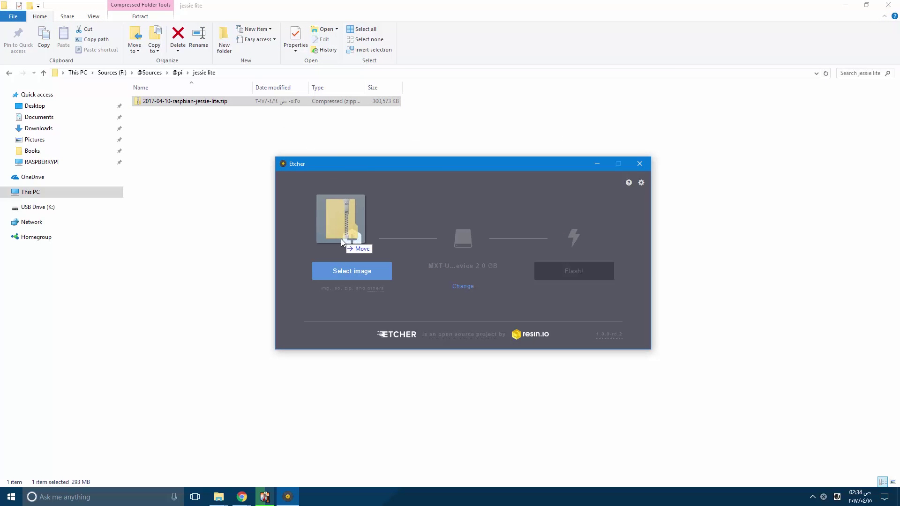
pyautogui.moveTo(341, 238); pyautogui.dragTo(341, 240)
pyautogui.moveTo(443, 162); pyautogui.dragTo(362, 146)
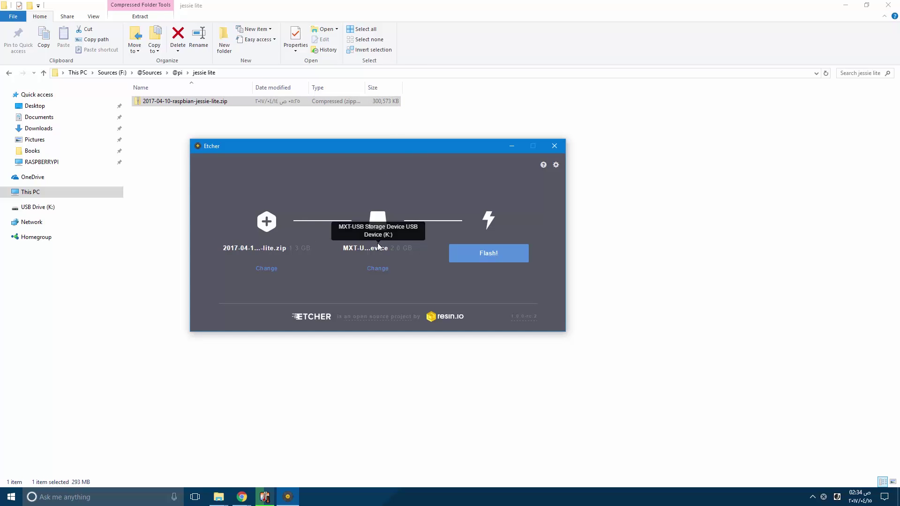
pyautogui.click(384, 269)
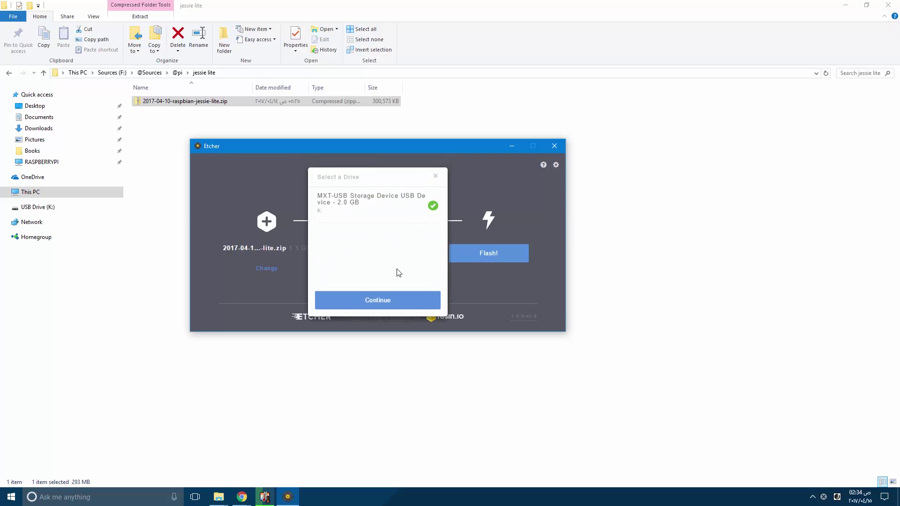
pyautogui.click(382, 301)
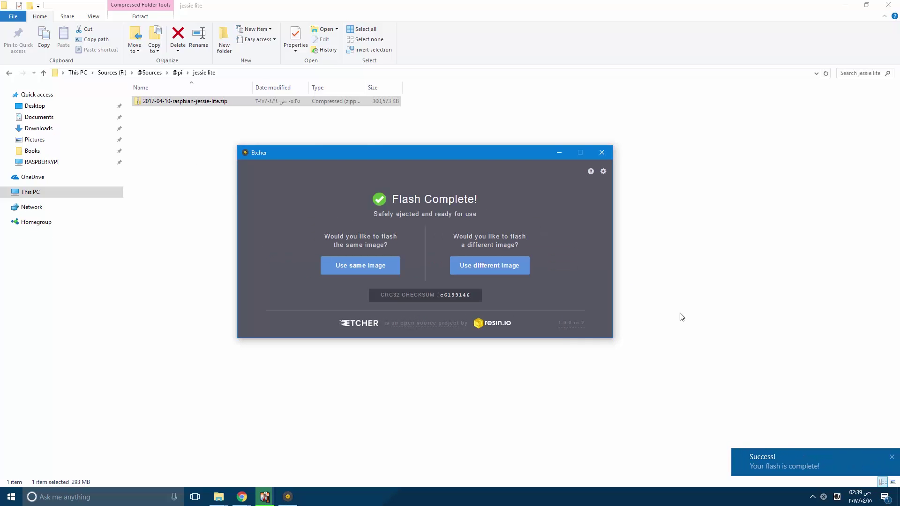
pyautogui.click(891, 457)
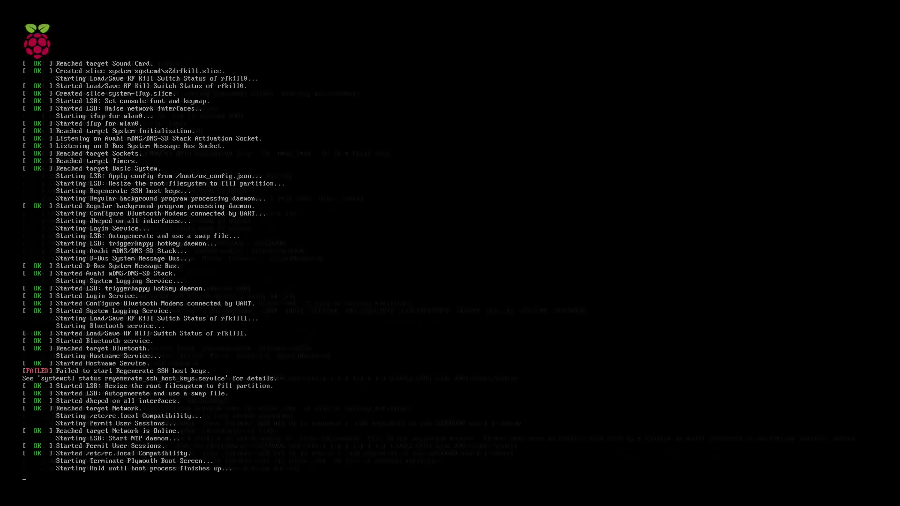
# Log in to the Pi console as user pi with the account password.
pyautogui.write('pi login: pi')
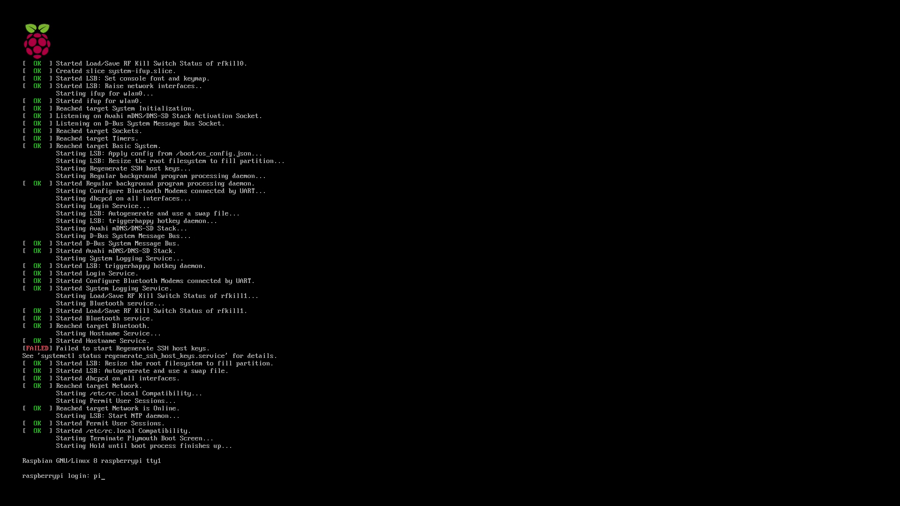
pyautogui.press('Return')
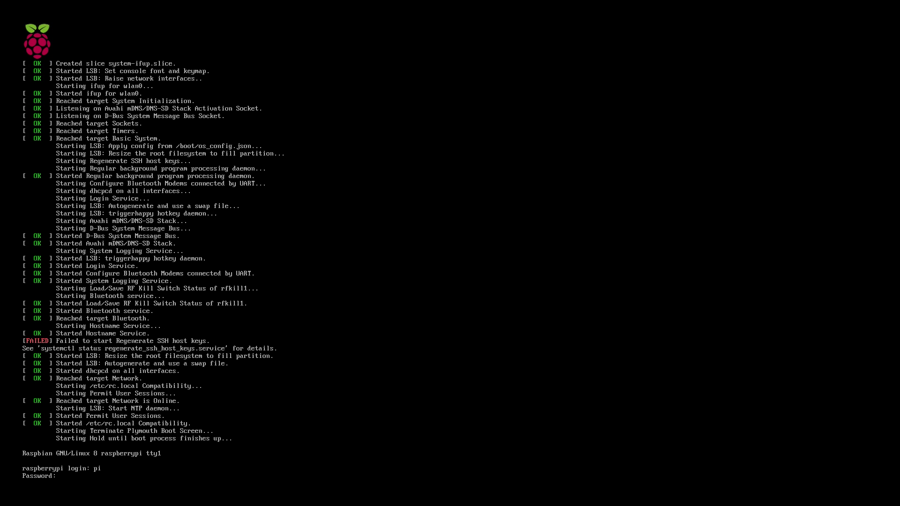
pyautogui.press('Return')
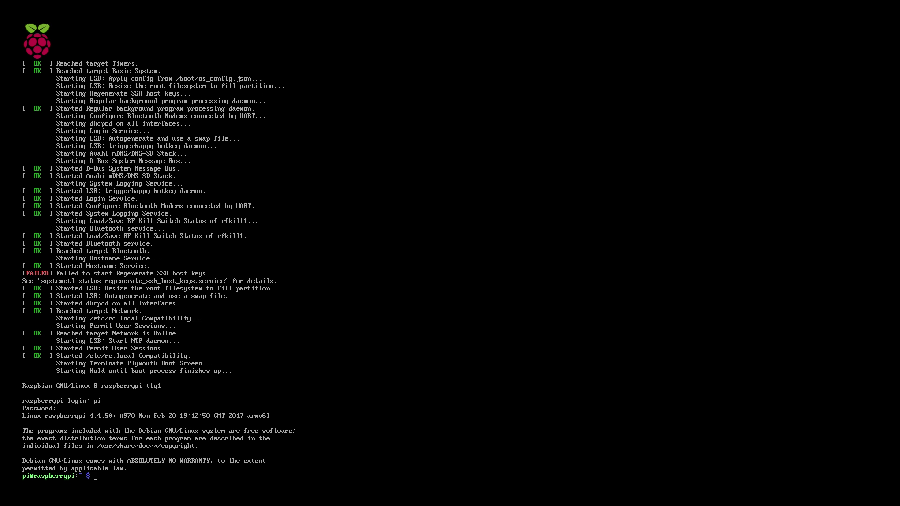
# Run raspi-config, then rerun it as sudo raspi-config after the refusal.
pyautogui.write('raspi-config')
pyautogui.press('Return')
pyautogui.write('sudo raspi-config')
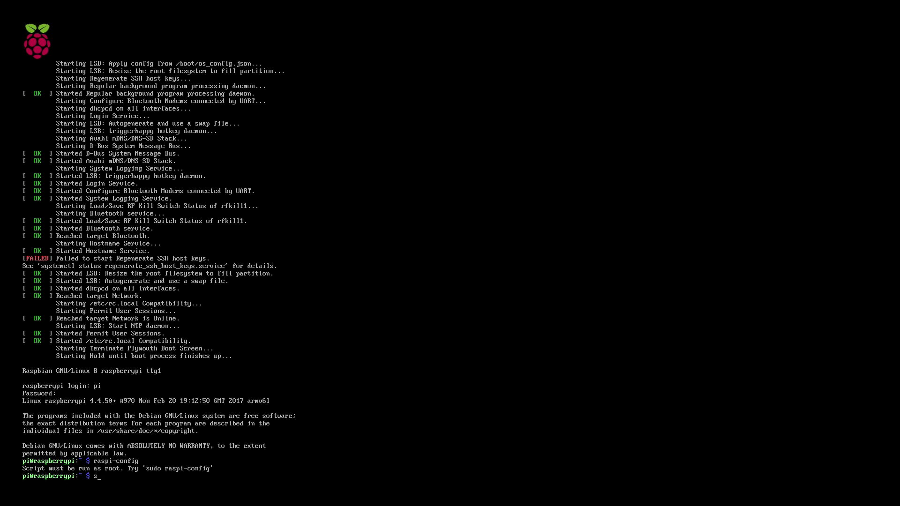
pyautogui.press('Return')
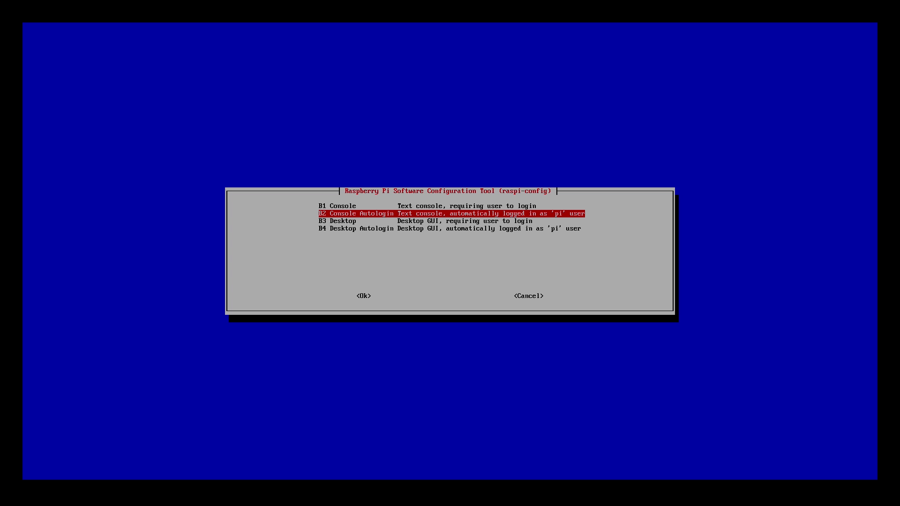
pyautogui.press('Return')
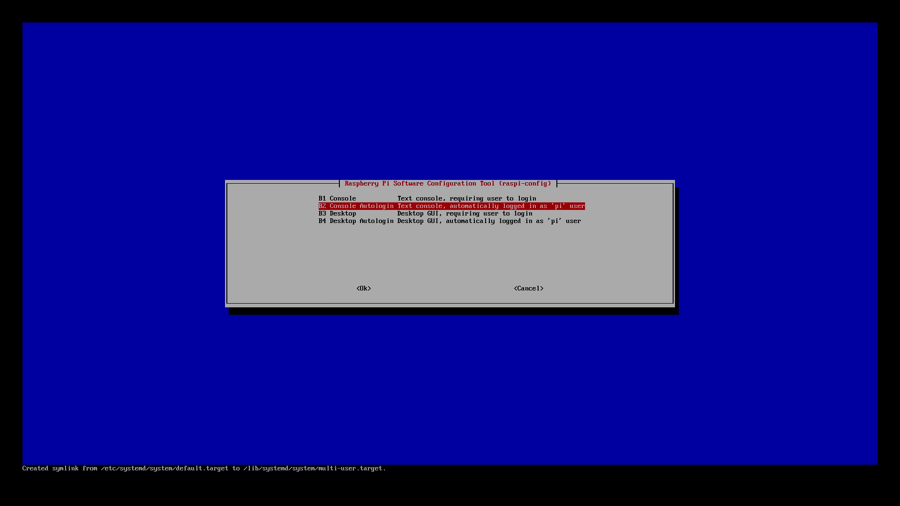
# Set boot to Console Autologin and replace the raspberrypi hostname with lipite.
pyautogui.press('Down')
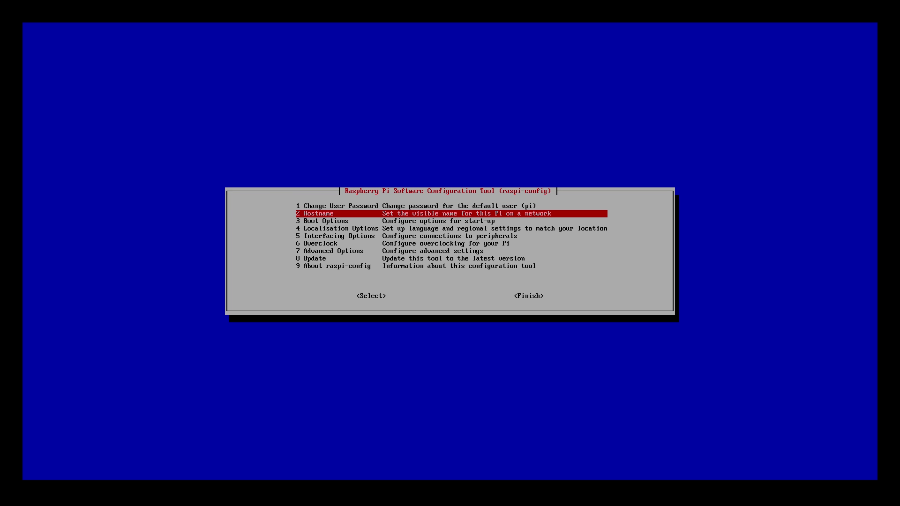
pyautogui.press('Return')
pyautogui.press('Return')
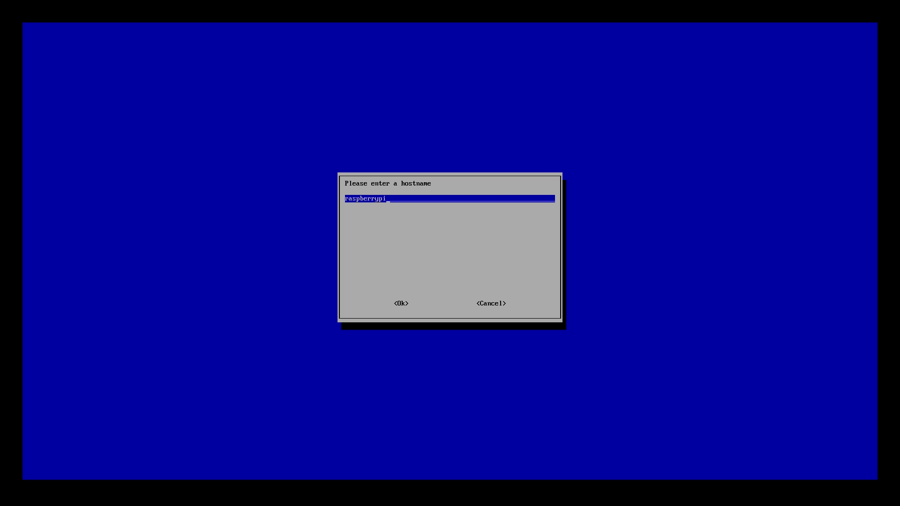
pyautogui.press('BackSpace')
pyautogui.press('BackSpace')
pyautogui.press('BackSpace')
pyautogui.press('BackSpace')
pyautogui.press('BackSpace')
pyautogui.press('BackSpace')
pyautogui.press('BackSpace')
pyautogui.press('BackSpace')
pyautogui.press('BackSpace')
pyautogui.press('BackSpace')
pyautogui.press('BackSpace')
pyautogui.write('lipite')
pyautogui.press('Return')
pyautogui.press('Down')
pyautogui.press('Down')
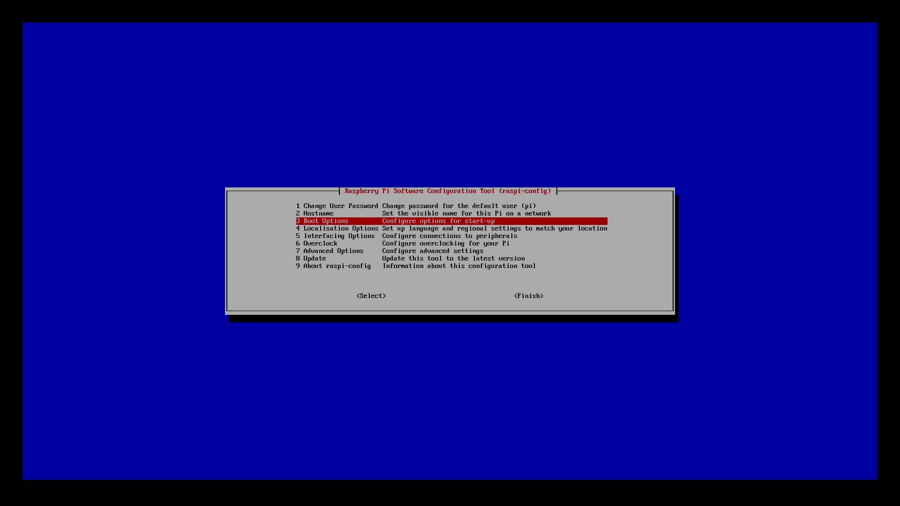
# Open Change Keyboard Layout and keep the Generic 105-key (Intl) PC model.
pyautogui.press('Down')
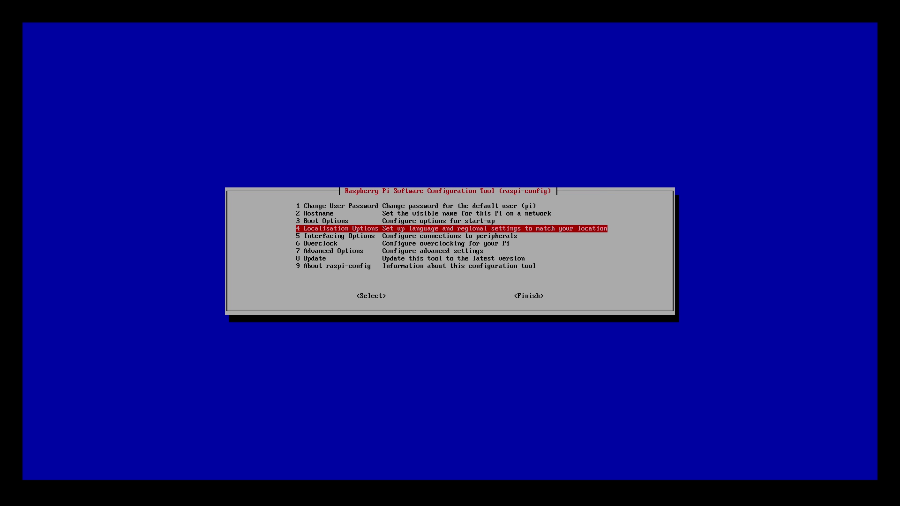
pyautogui.press('Return')
pyautogui.press('Down')
pyautogui.press('Down')
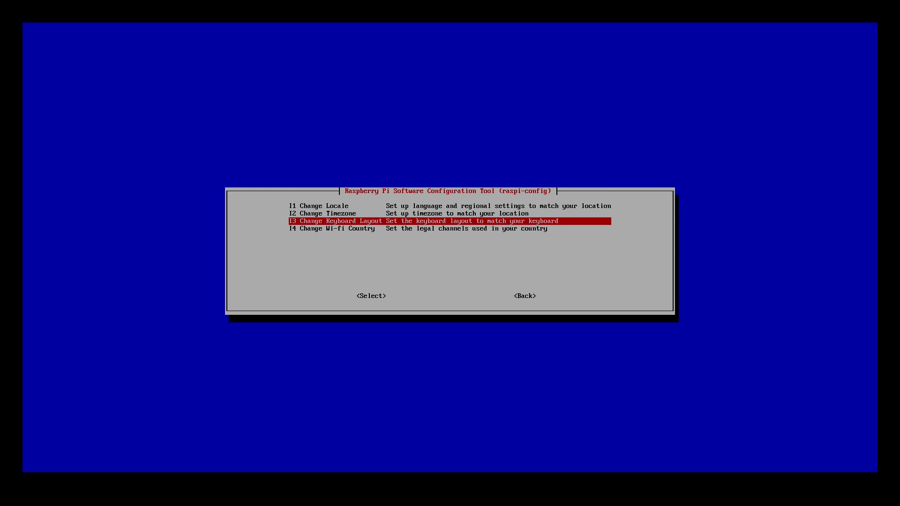
pyautogui.press('Return')
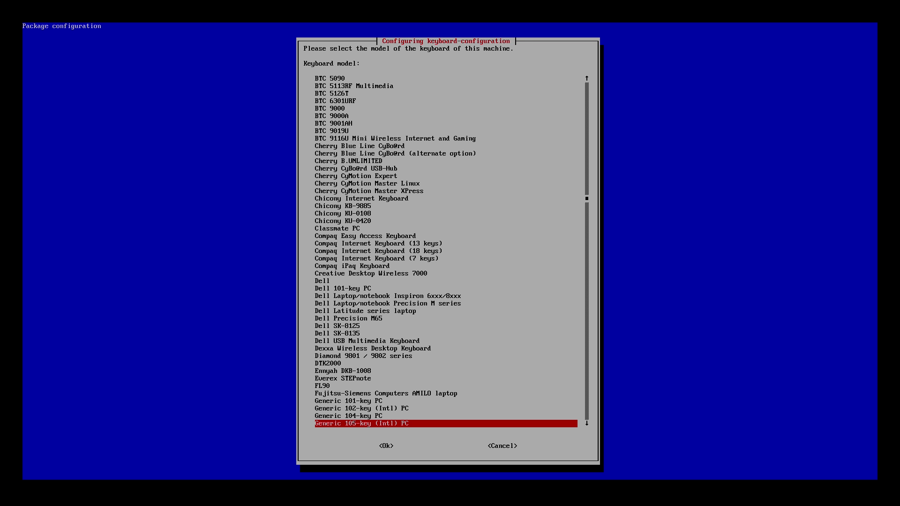
pyautogui.press('Return')
# Choose Other > English (US) as the keyboard layout.
pyautogui.press('Down')
pyautogui.press('Down')
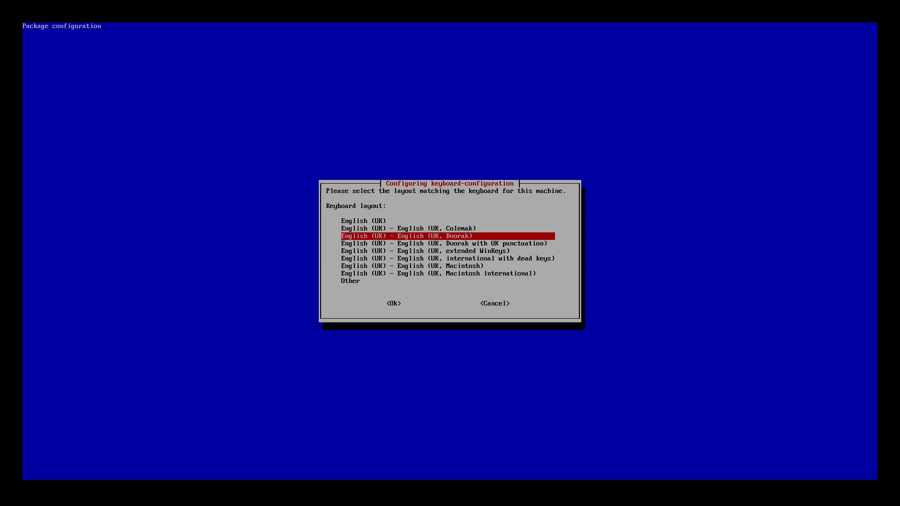
pyautogui.press('Down')
pyautogui.press('Down')
pyautogui.press('Down')
pyautogui.press('Down')
pyautogui.press('Down')
pyautogui.press('Down')
pyautogui.press('Return')
pyautogui.press('Up')
pyautogui.press('Up')
pyautogui.press('Up')
pyautogui.press('Up')
pyautogui.press('Up')
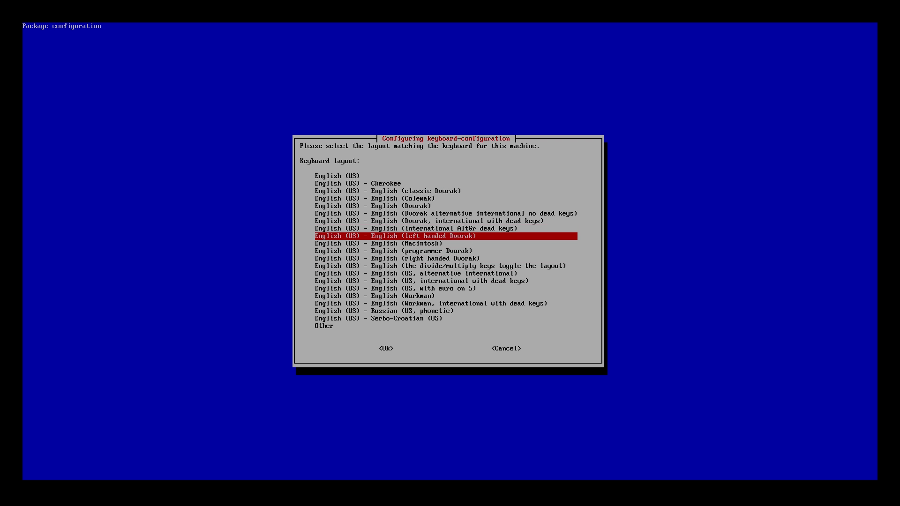
pyautogui.press('Up')
pyautogui.press('Up')
pyautogui.press('Up')
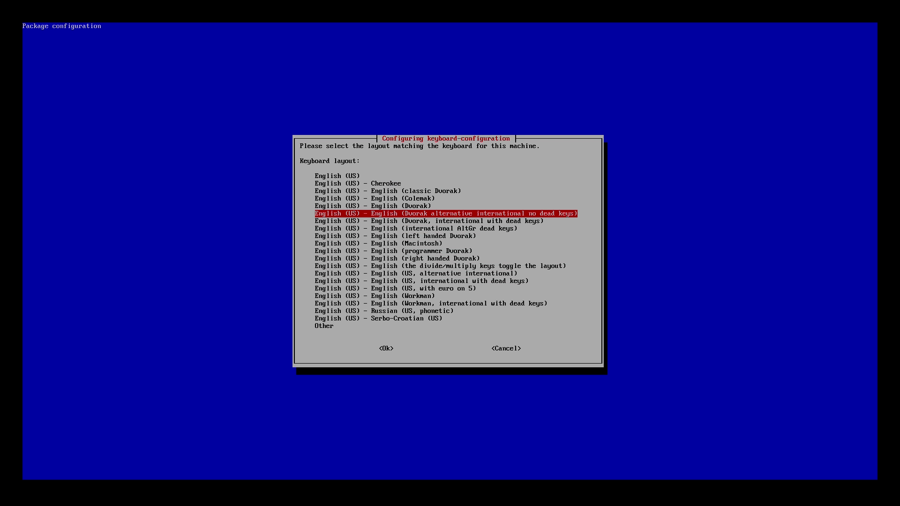
pyautogui.press('Up')
pyautogui.press('Up')
pyautogui.press('Up')
pyautogui.press('Up')
pyautogui.press('Up')
pyautogui.press('Return')
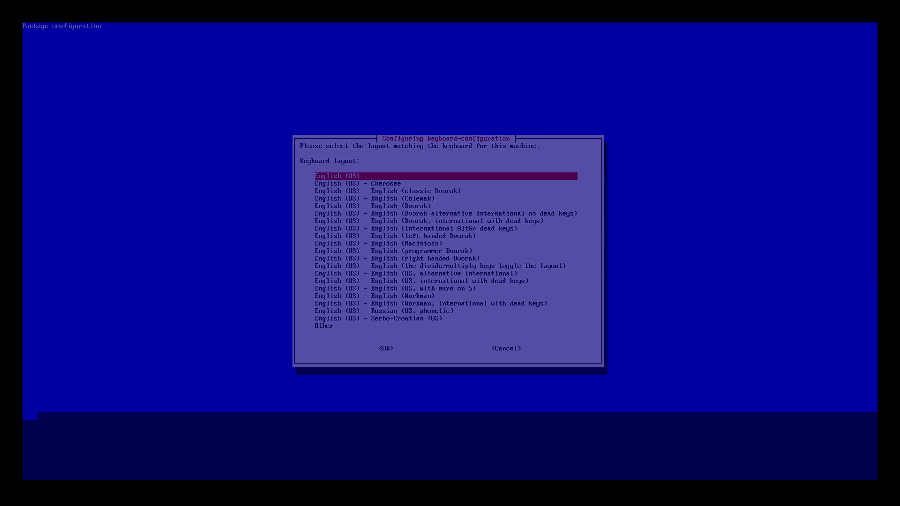
pyautogui.press('Down')
pyautogui.press('Down')
pyautogui.press('Down')
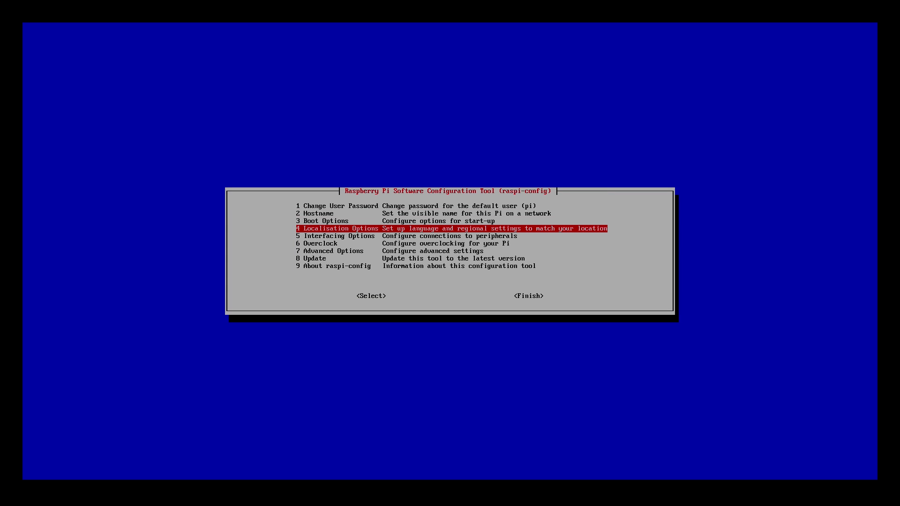
pyautogui.press('Down')
# Enable the SSH server under Interfacing Options.
pyautogui.press('Return')
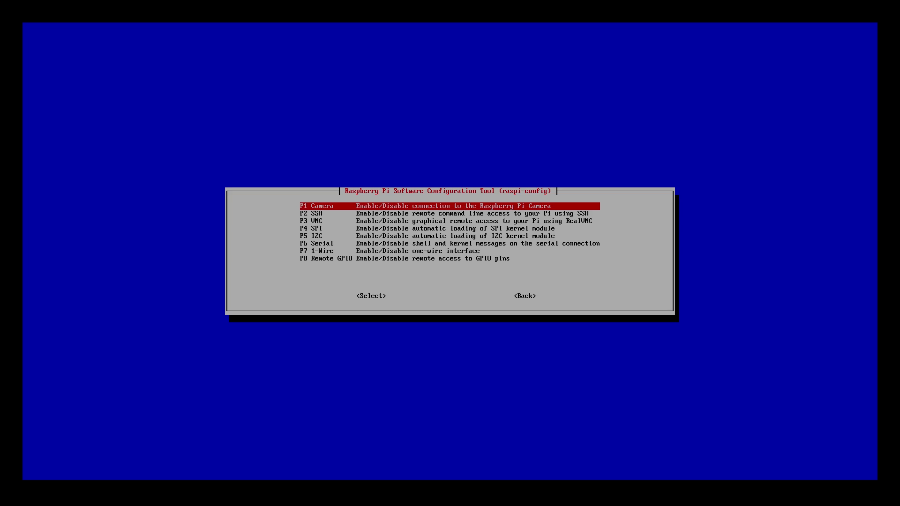
pyautogui.press('Down')
pyautogui.press('Return')
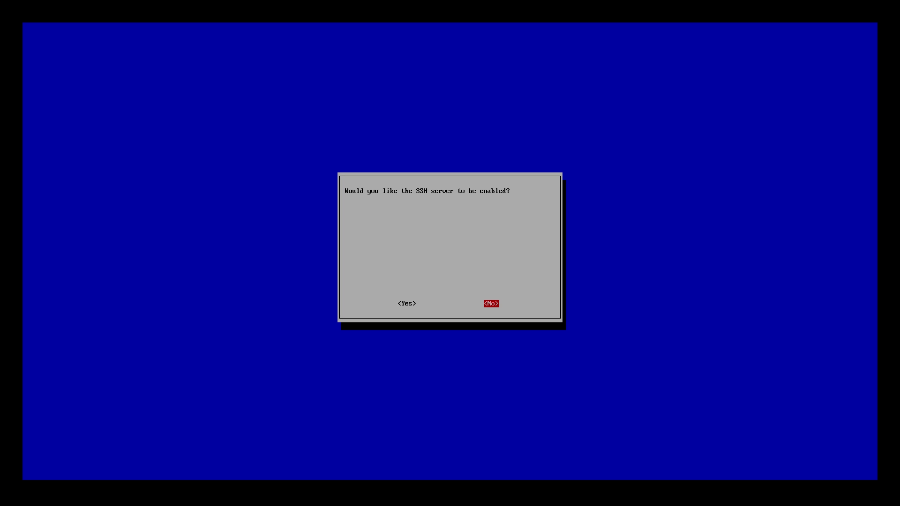
pyautogui.press('Left')
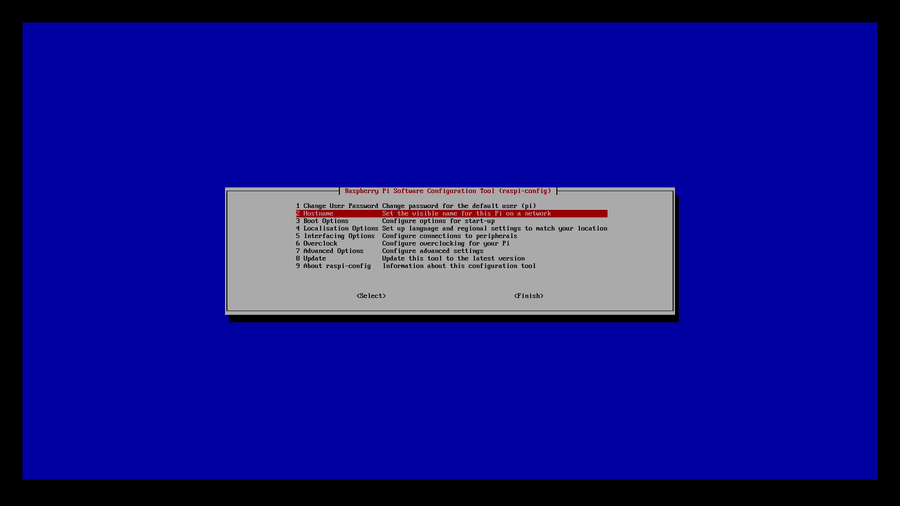
pyautogui.press('Return')
pyautogui.press('Down')
pyautogui.press('Down')
pyautogui.press('Down')
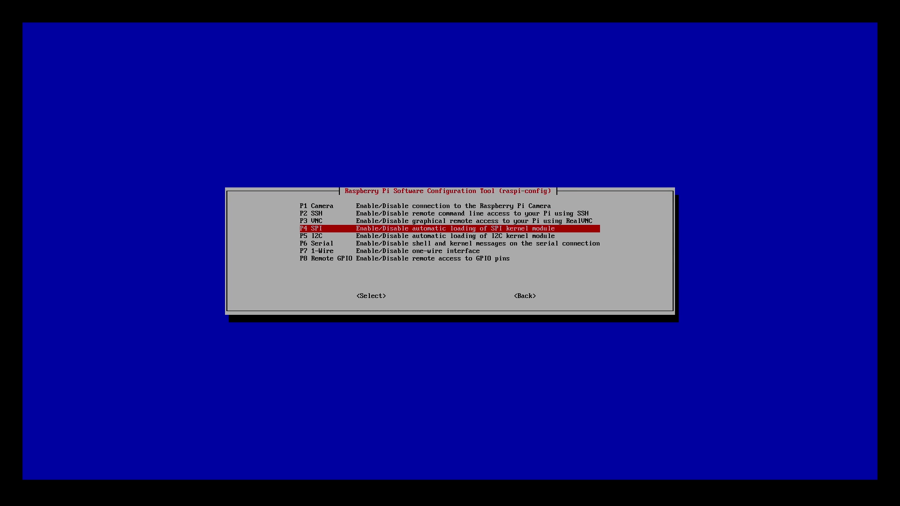
# Enable the P5 I2C interface.
pyautogui.press('Down')
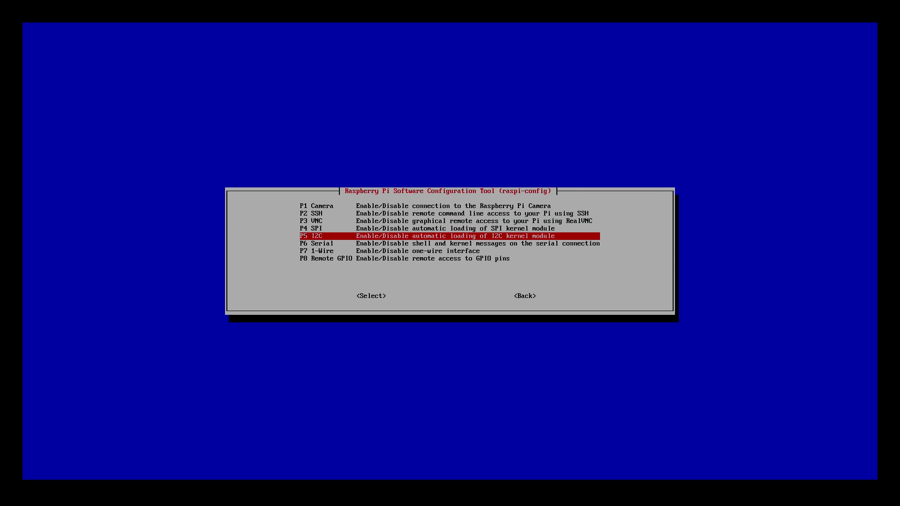
pyautogui.press('Return')
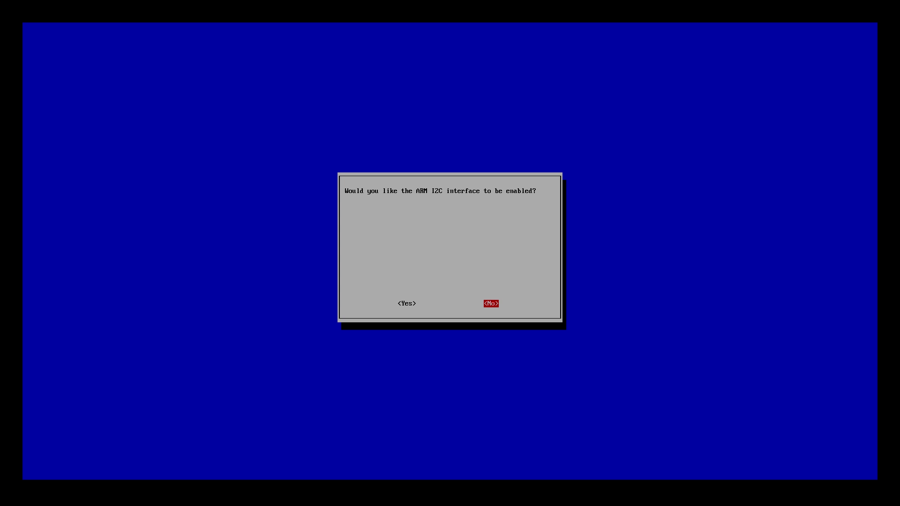
pyautogui.press('Left')
pyautogui.press('Return')
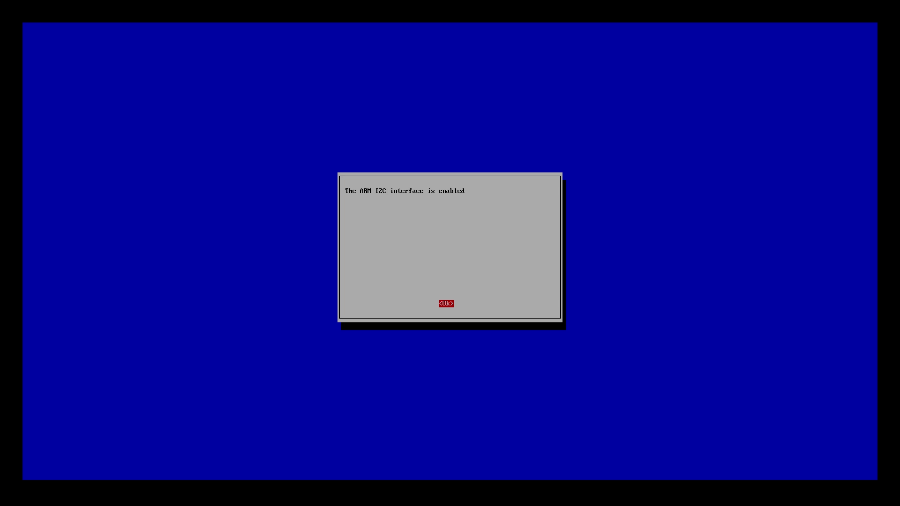
pyautogui.press('Return')
# Finish raspi-config and agree to reboot the Pi.
pyautogui.press('Down')
pyautogui.press('Down')
pyautogui.press('Down')
pyautogui.press('Down')
pyautogui.press('Down')
pyautogui.press('Down')
pyautogui.press('Down')
pyautogui.press('Down')
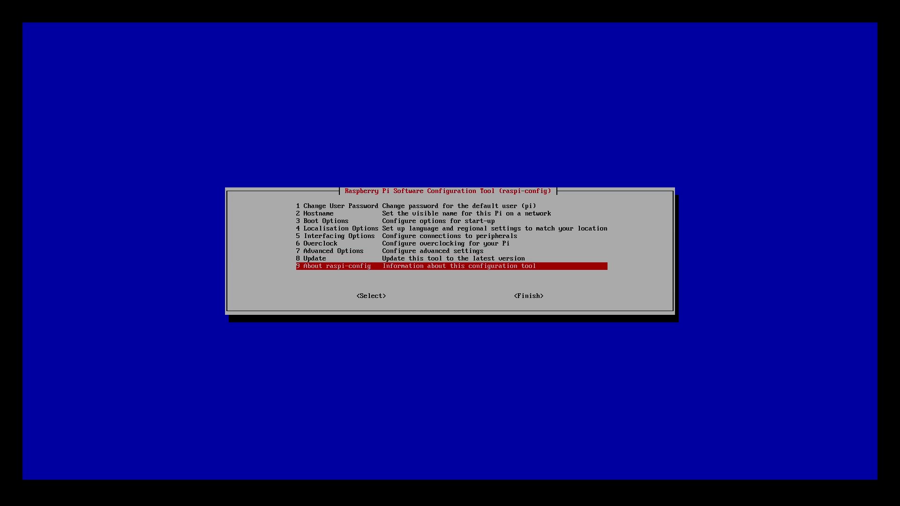
pyautogui.press('Tab')
pyautogui.press('Tab')
pyautogui.press('Return')
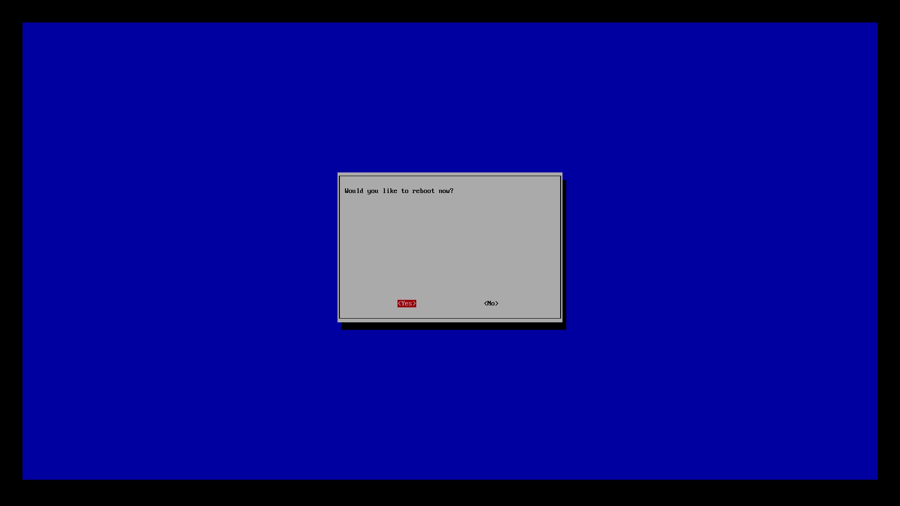
pyautogui.press('Return')
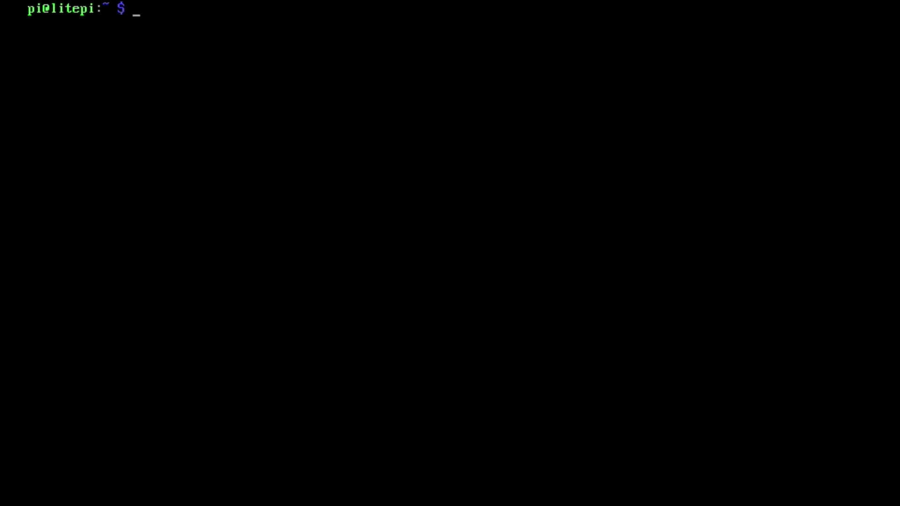
# Switch to a root shell with sudo su and begin the wpa_passphrase command.
pyautogui.write('sudo su')
pyautogui.press('Return')
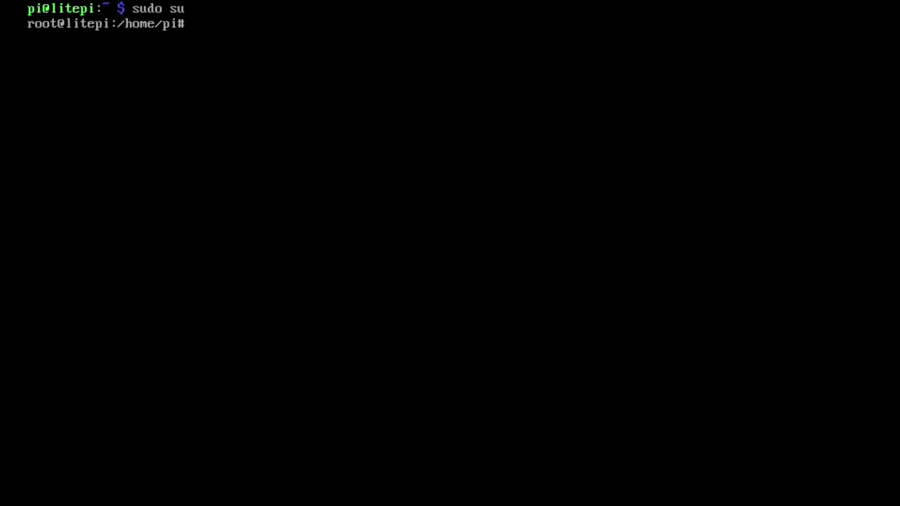
pyautogui.write('w')
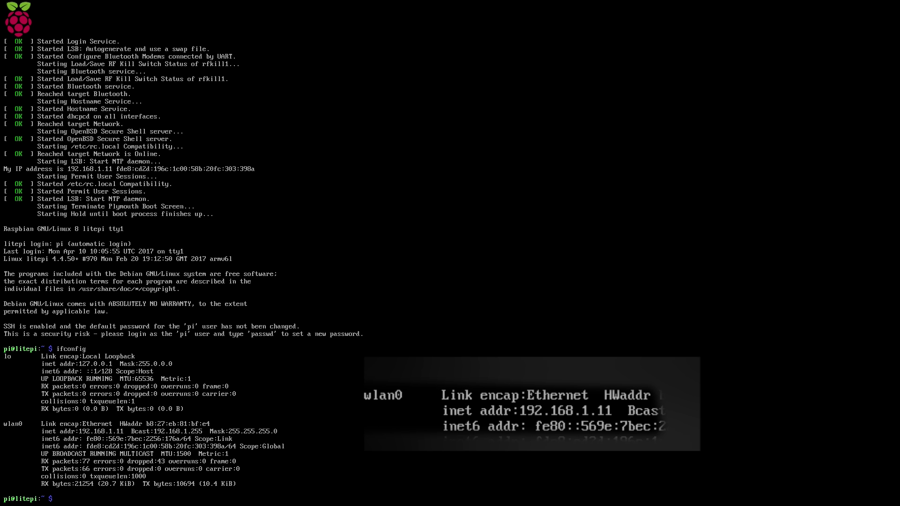
# Run sudo apt-get update to fetch the latest package lists.
pyautogui.write('sud')
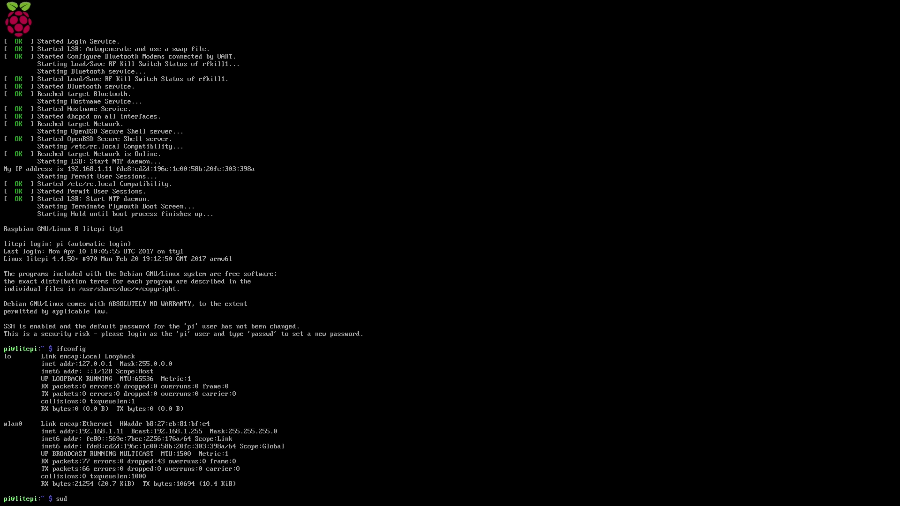
pyautogui.write('o apt-get update')
pyautogui.press('Return')
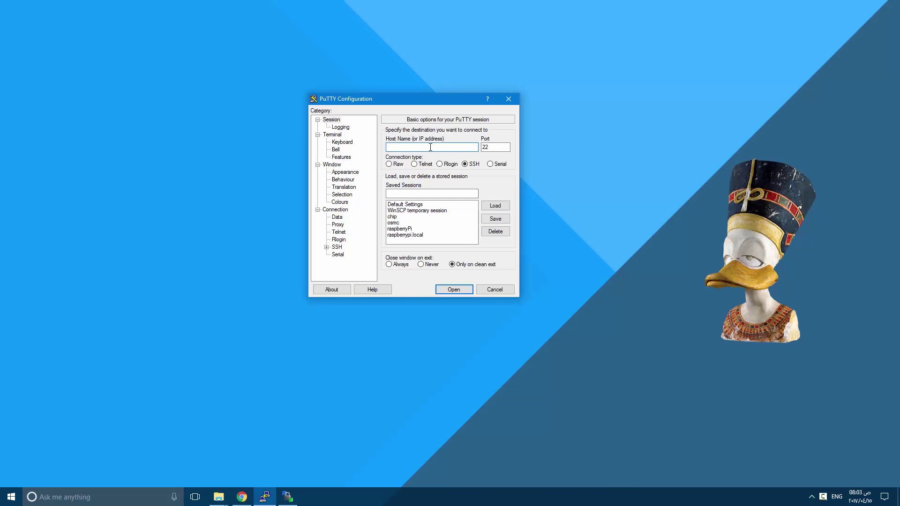
pyautogui.write('@litepi.local')
pyautogui.click(453, 290)
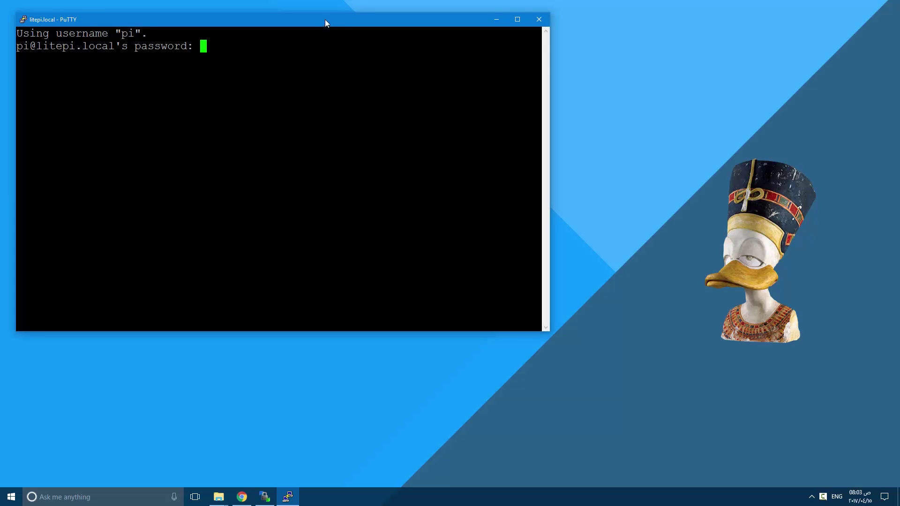
pyautogui.moveTo(325, 19); pyautogui.dragTo(524, 115)
pyautogui.press('Return')
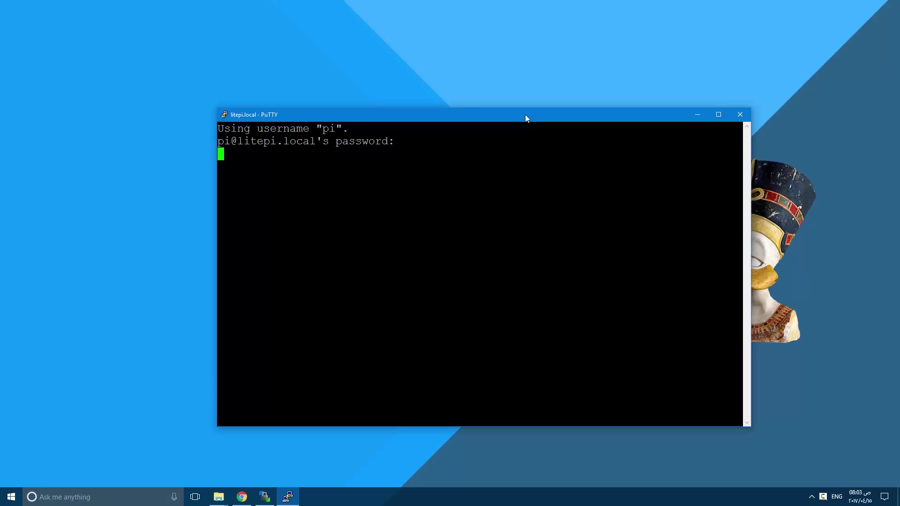
pyautogui.press('Return')
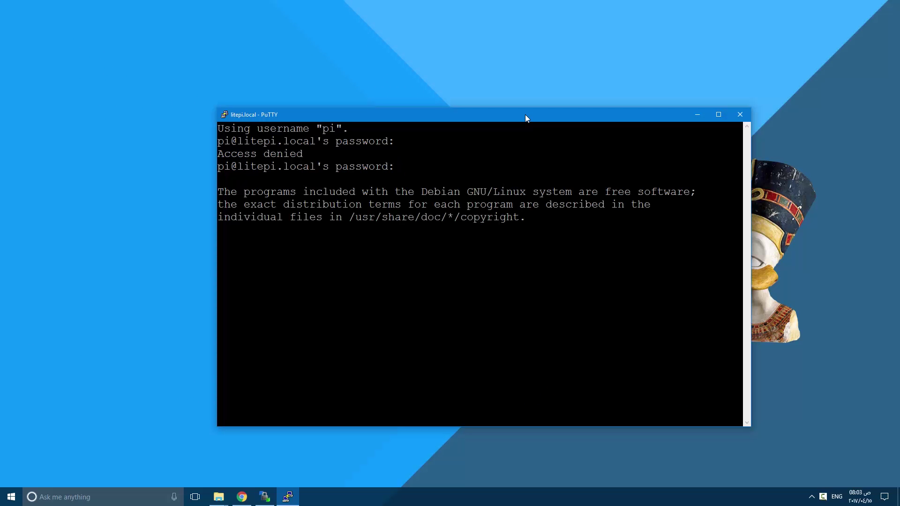
# Clear the SSH terminal to a fresh shell prompt.
pyautogui.moveTo(524, 115); pyautogui.dragTo(471, 66)
pyautogui.write('clear')
pyautogui.press('Return')
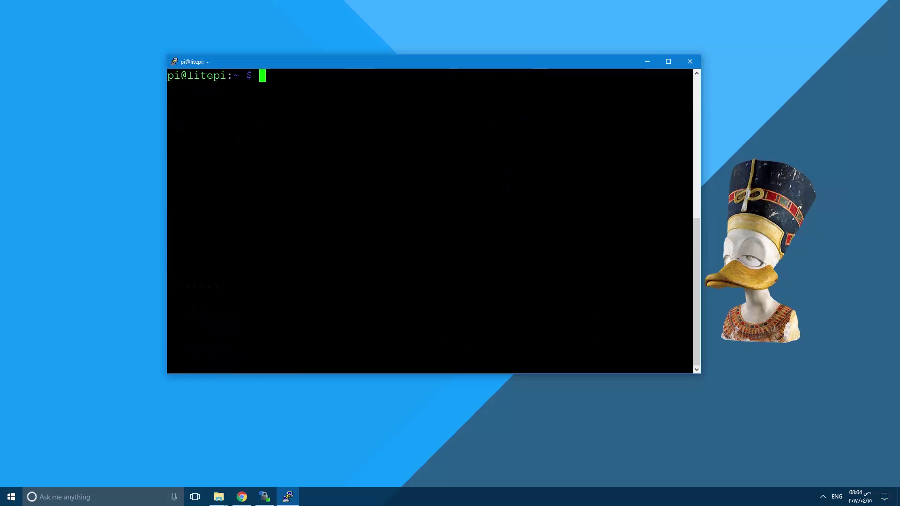
pyautogui.moveTo(387, 64); pyautogui.dragTo(365, 65)
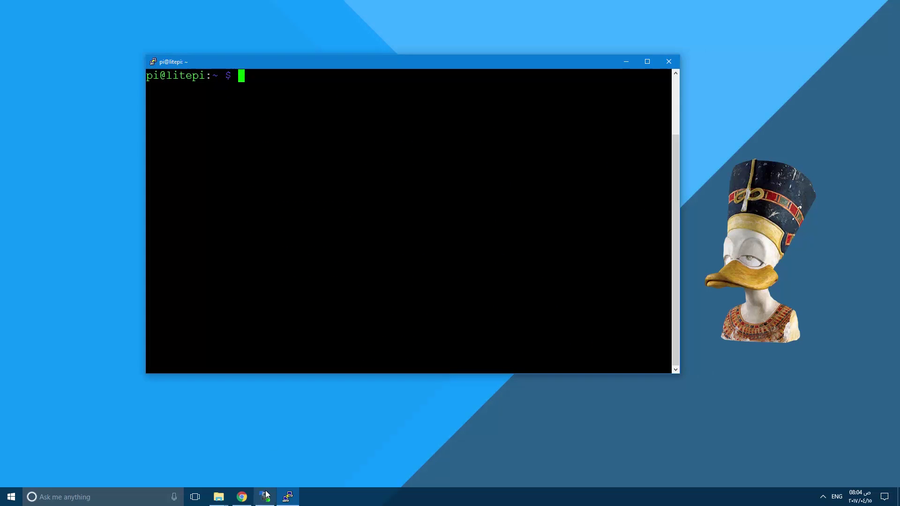
# Correct the saved pi@raspberrypi site's user name and password and save it.
pyautogui.moveTo(533, 102); pyautogui.dragTo(472, 119)
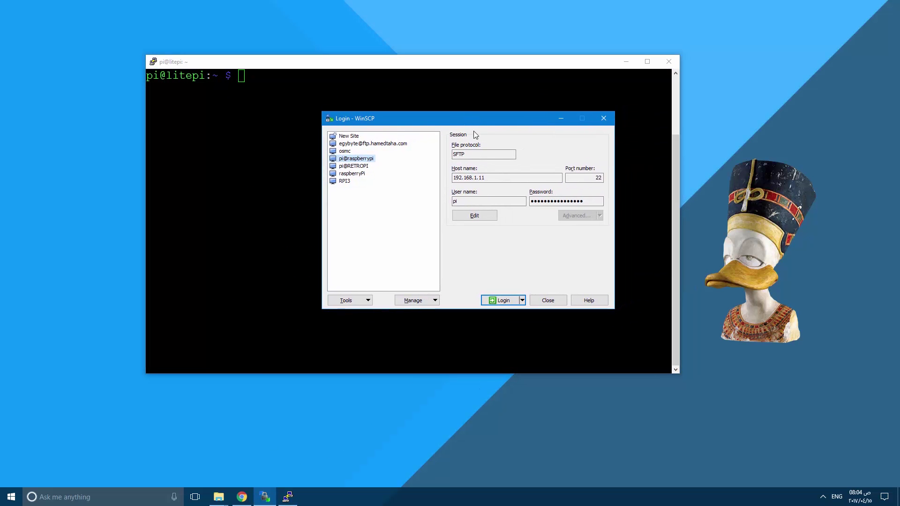
pyautogui.click(474, 218)
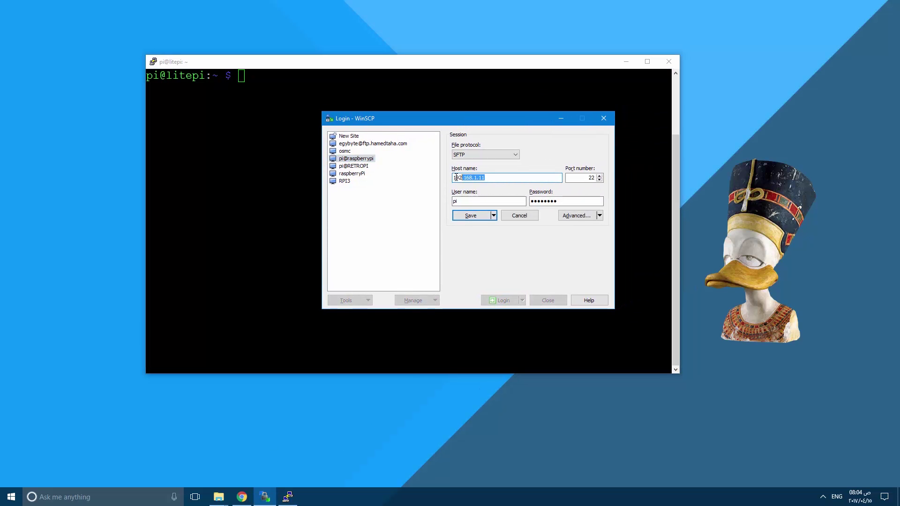
pyautogui.click(462, 200)
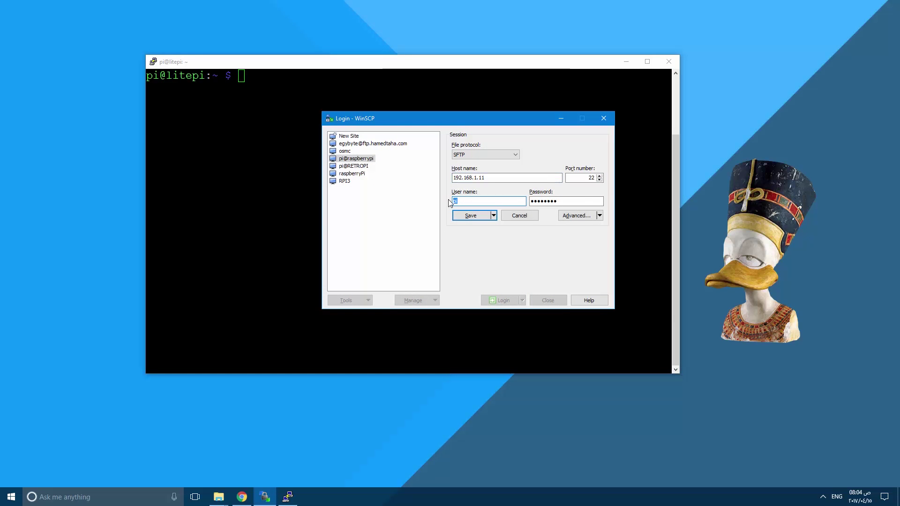
pyautogui.press('Tab')
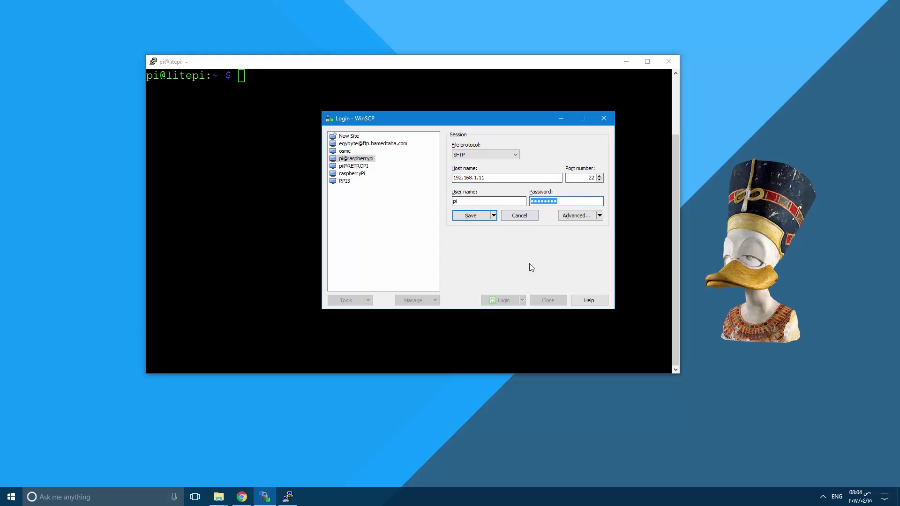
pyautogui.click(474, 216)
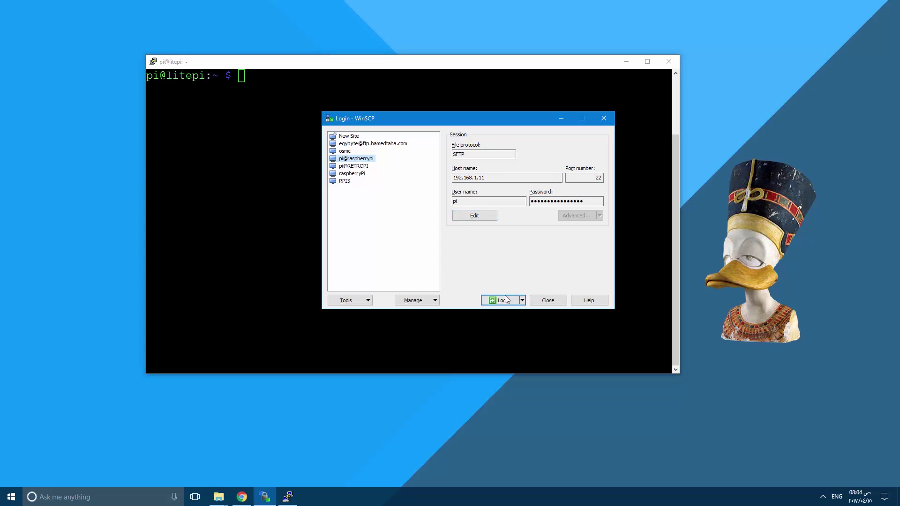
# Log in to the Pi, accept its host key, and select all local library folders.
pyautogui.click(501, 300)
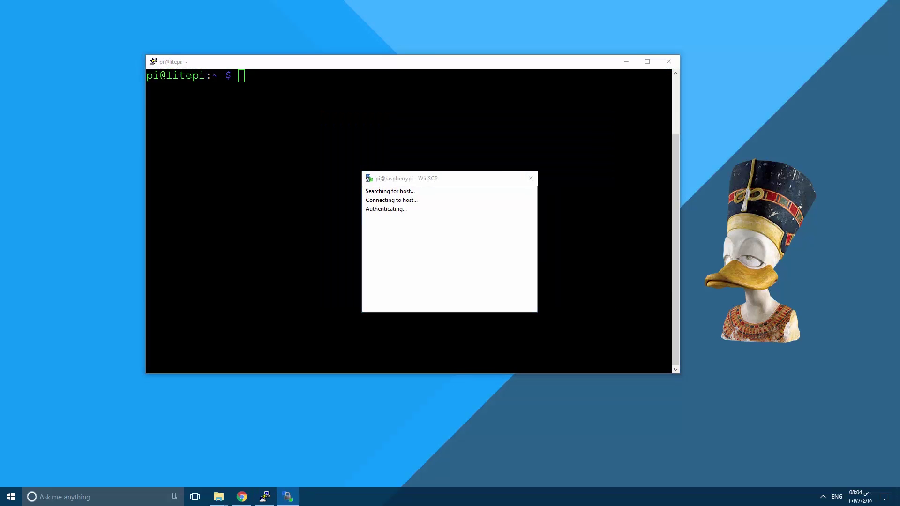
pyautogui.click(383, 297)
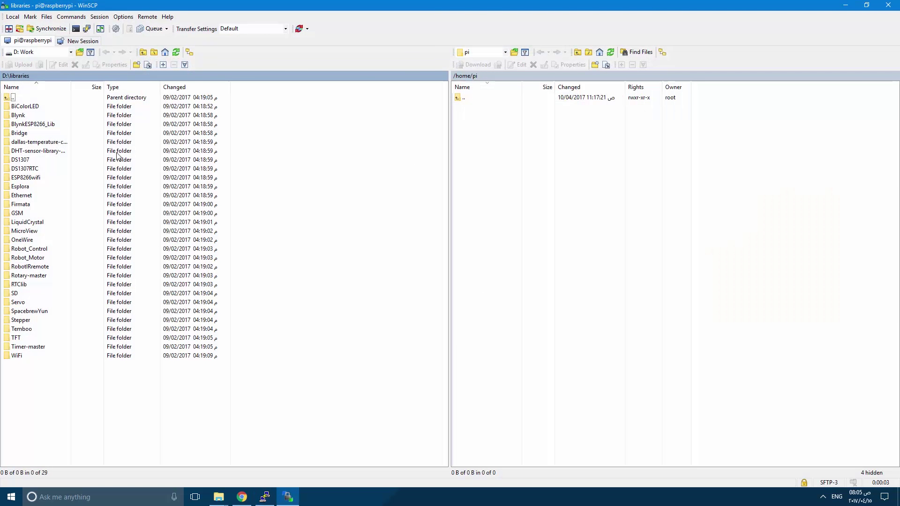
pyautogui.moveTo(38, 371); pyautogui.dragTo(11, 103)
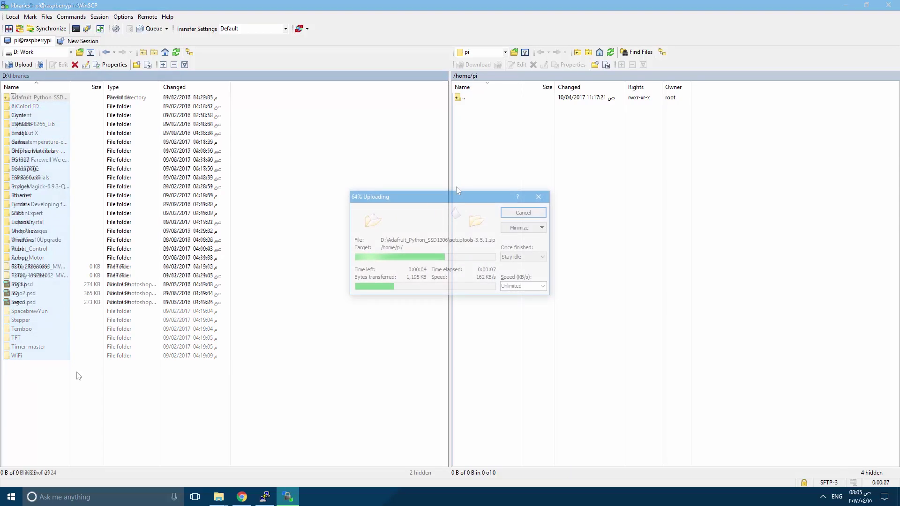